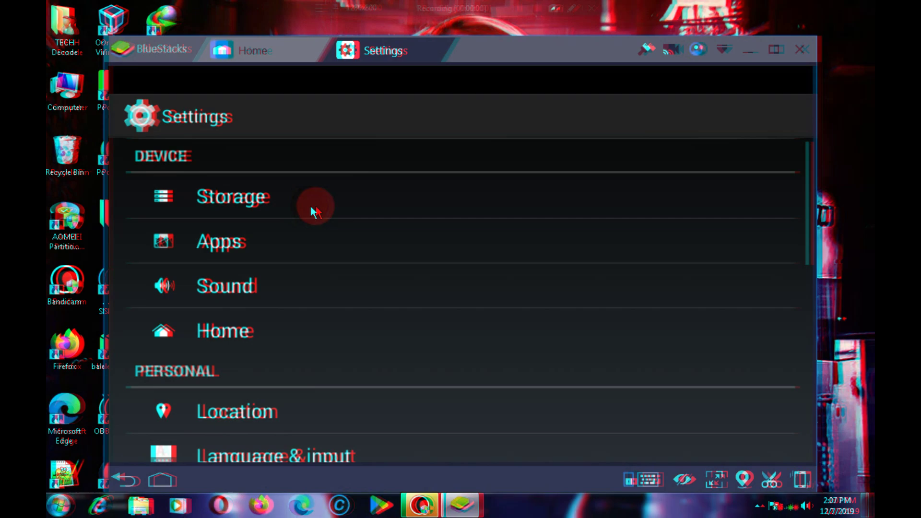
# - Scroll the BlueStacks Android Settings list down past Storage, Apps and Sound toward Language & input
pyautogui.scroll(-5, 313, 209)
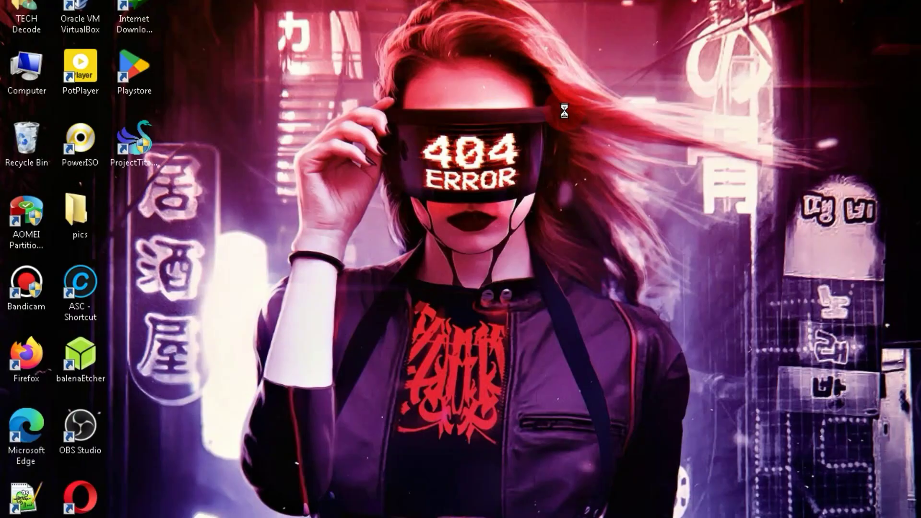
pyautogui.rightClick(561, 99)
pyautogui.click(573, 137)
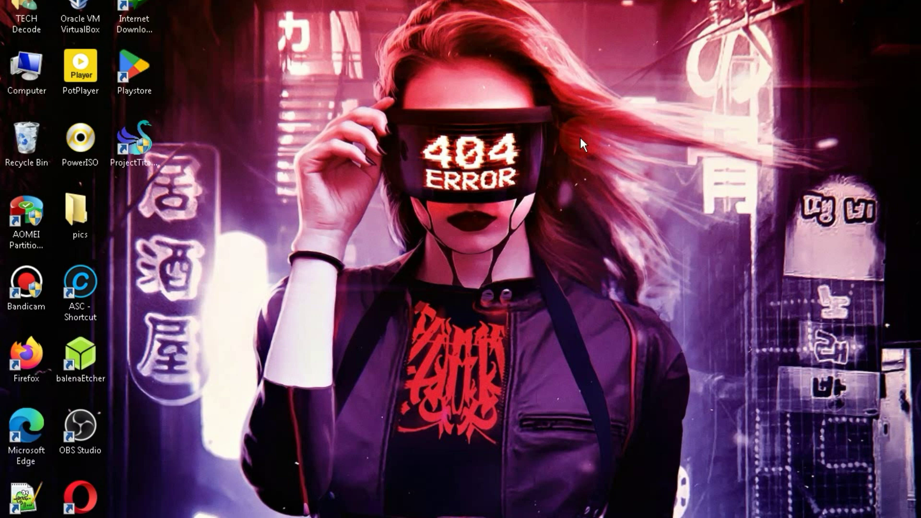
pyautogui.rightClick(579, 136)
pyautogui.click(619, 174)
pyautogui.rightClick(608, 67)
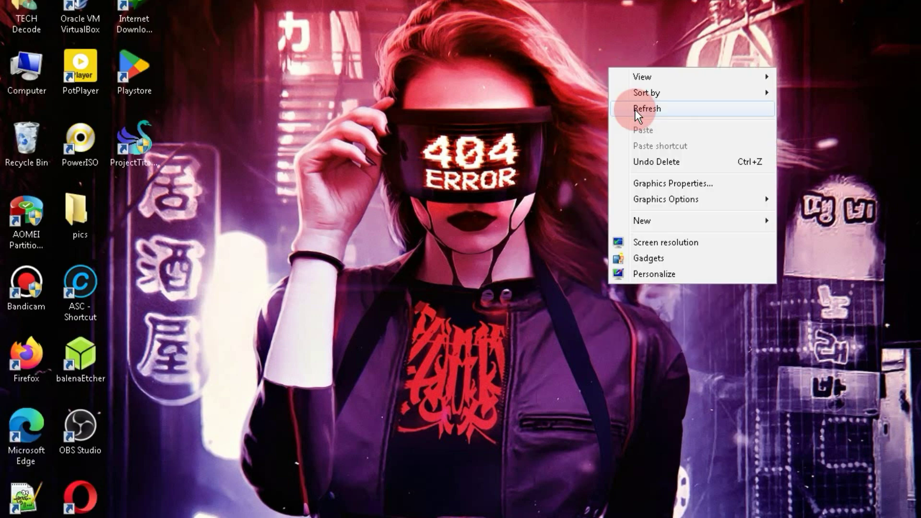
pyautogui.click(635, 109)
pyautogui.rightClick(633, 111)
pyautogui.click(708, 157)
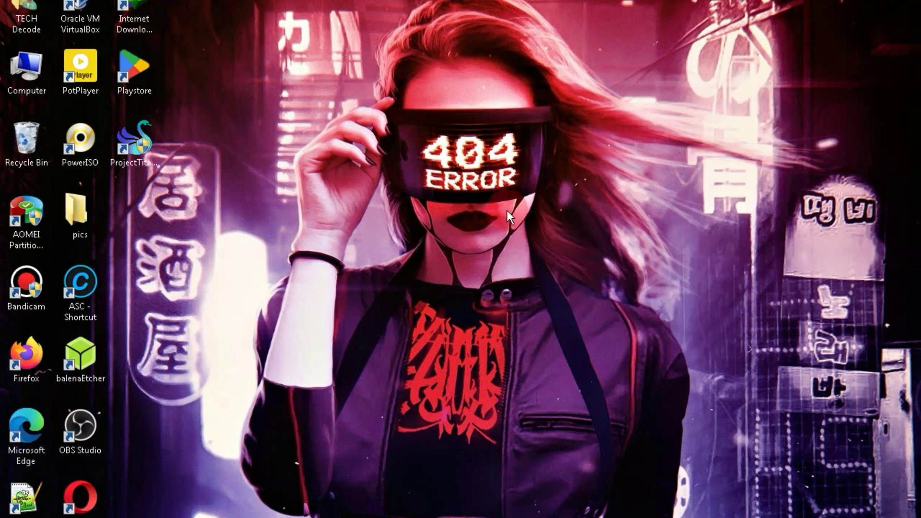
pyautogui.rightClick(21, 88)
pyautogui.click(112, 224)
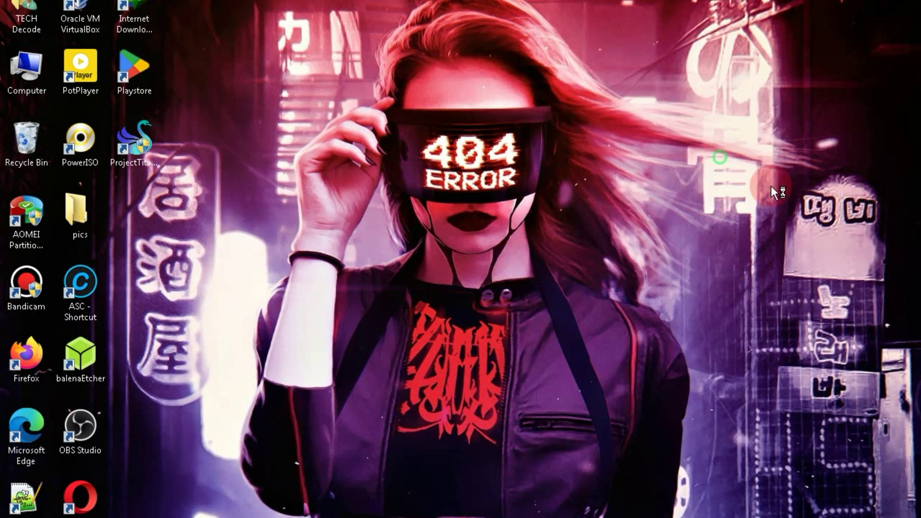
# - Review the 1280 × 800 screen resolution and the Intel HD Graphics adapter properties
pyautogui.rightClick(720, 158)
pyautogui.click(845, 328)
pyautogui.click(633, 227)
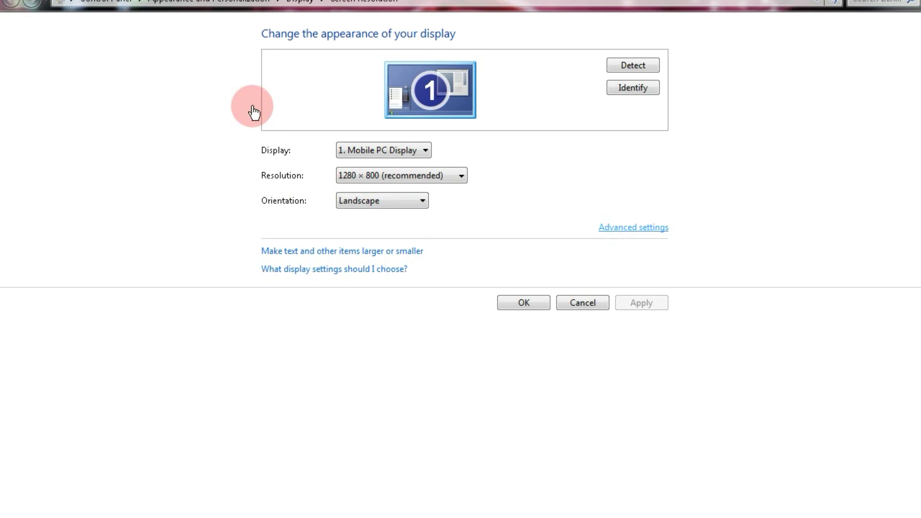
pyautogui.moveTo(138, 1); pyautogui.dragTo(349, 44)
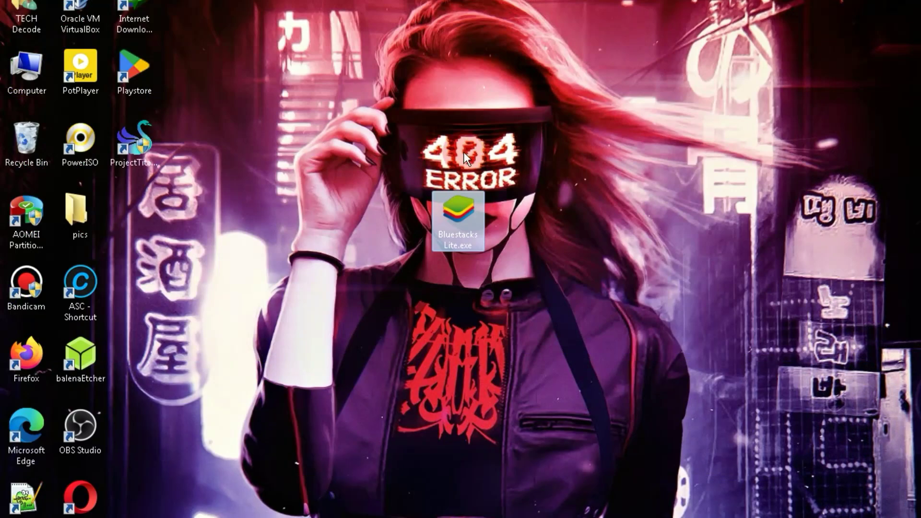
# - Install BlueStacks from Bluestacks Lite.exe, keeping the C:\ProgramData\BlueStacks data path
pyautogui.moveTo(386, 127); pyautogui.dragTo(504, 315)
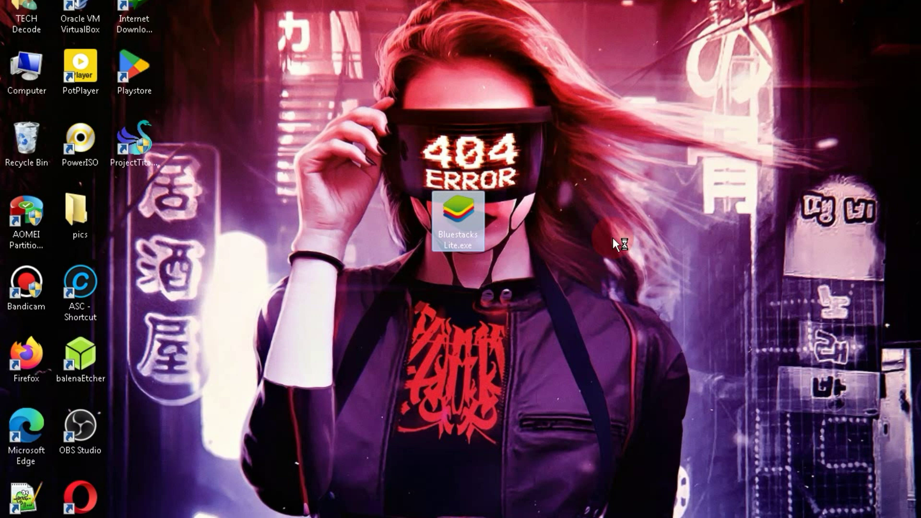
pyautogui.doubleClick(463, 220)
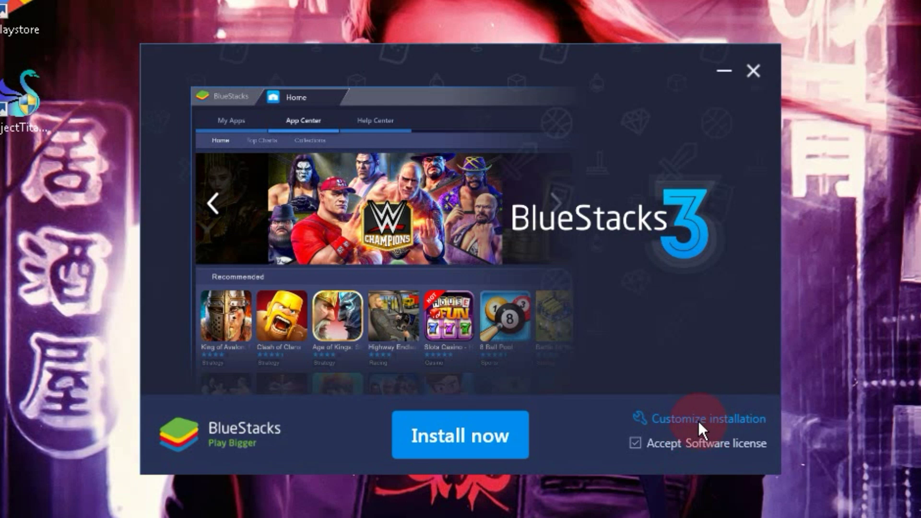
pyautogui.click(698, 419)
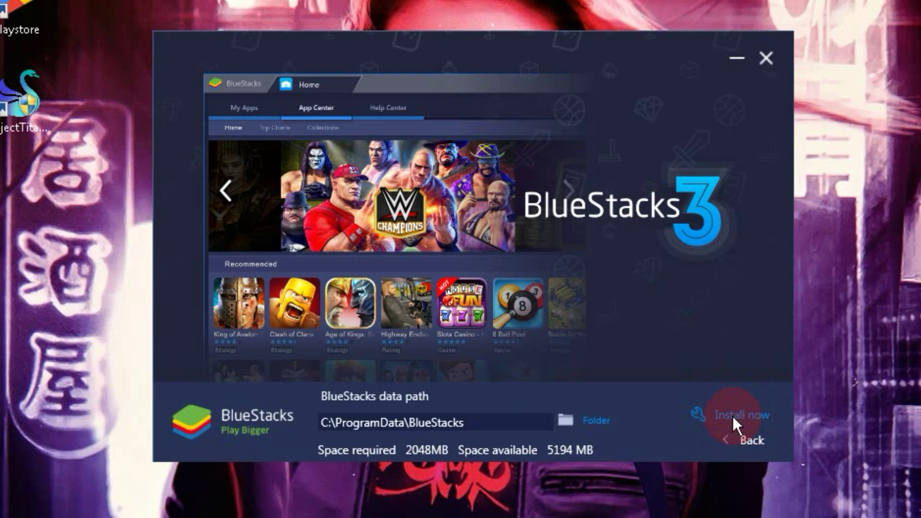
pyautogui.click(732, 416)
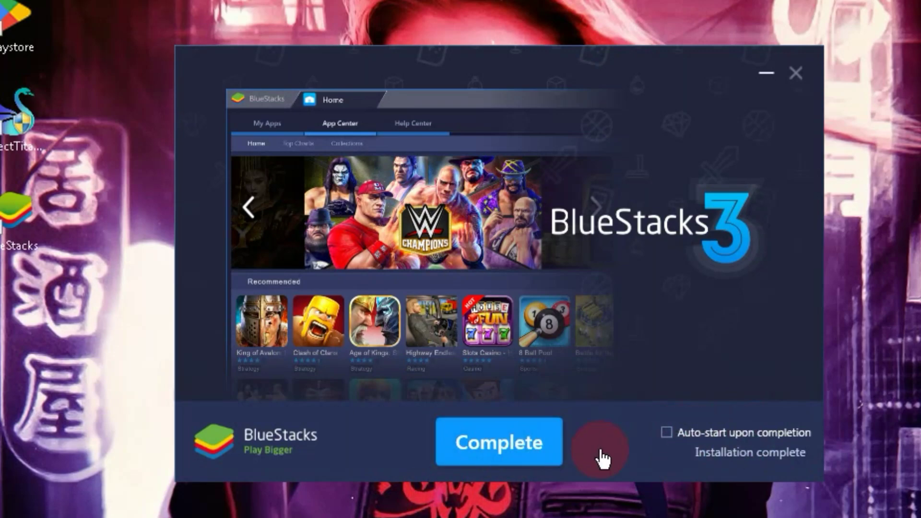
# - Finish the installer and launch the BlueStacks desktop shortcut with Run as administrator
pyautogui.click(508, 445)
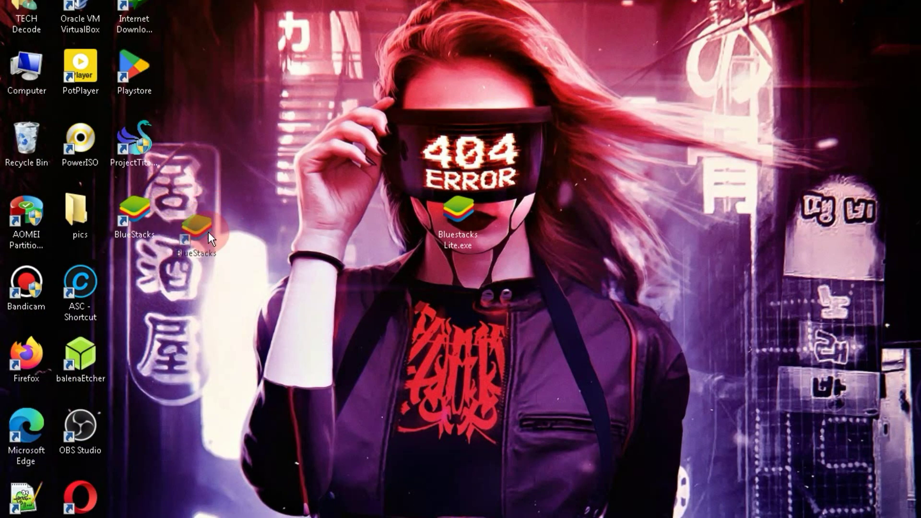
pyautogui.moveTo(208, 231); pyautogui.dragTo(207, 229)
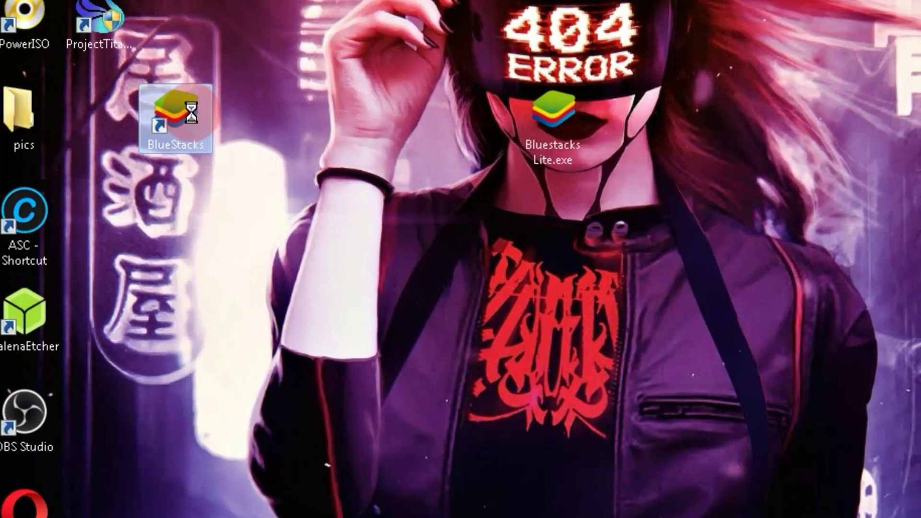
pyautogui.rightClick(199, 214)
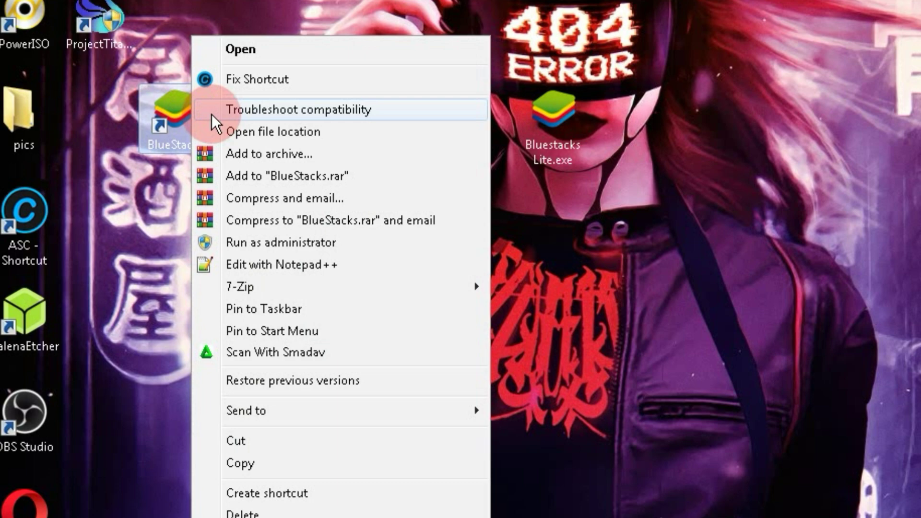
pyautogui.click(287, 237)
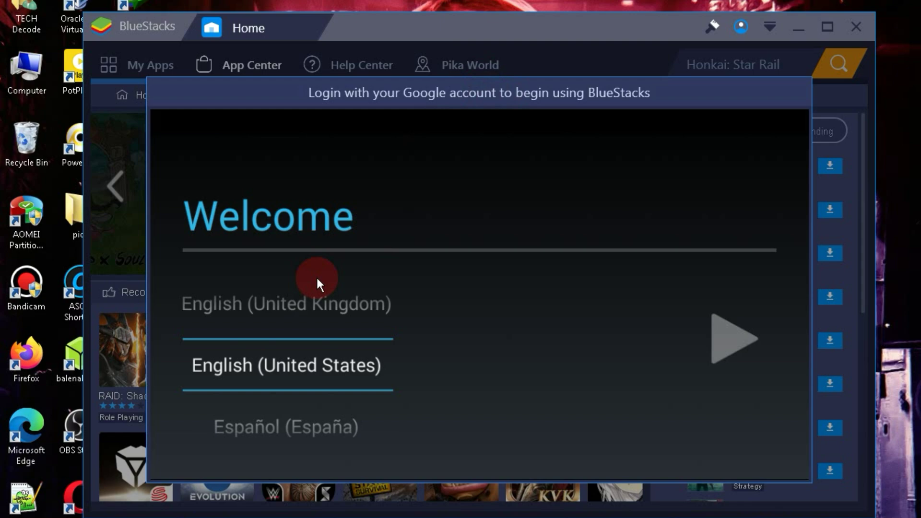
# - Choose English (United Kingdom), open Android Settings, then bring up the free fire App Center results
pyautogui.click(292, 312)
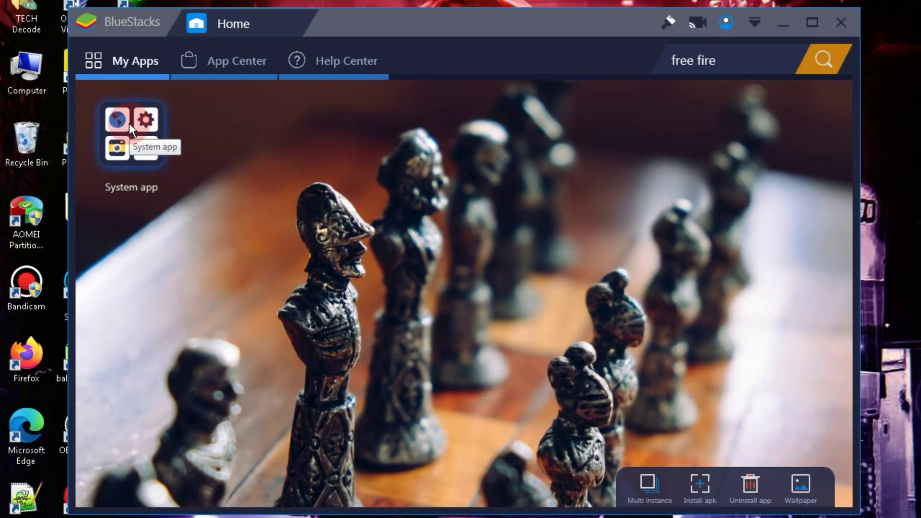
pyautogui.click(128, 123)
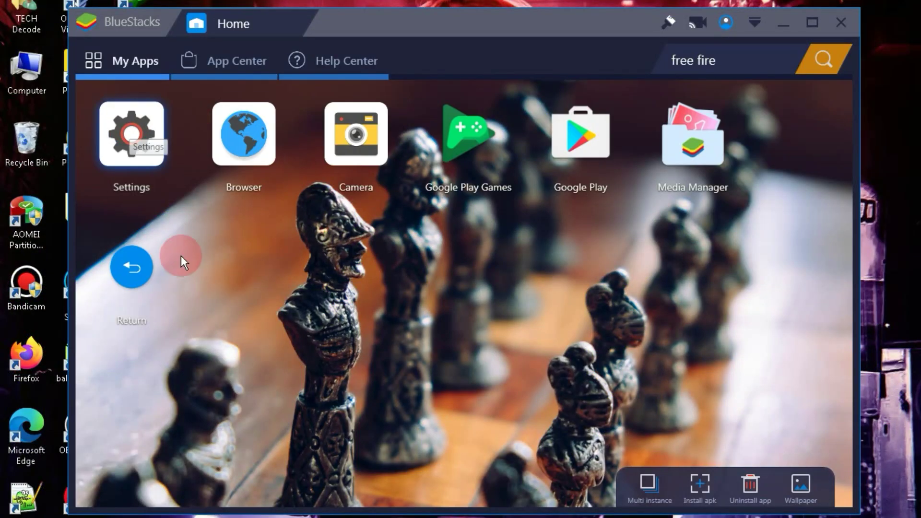
pyautogui.click(129, 135)
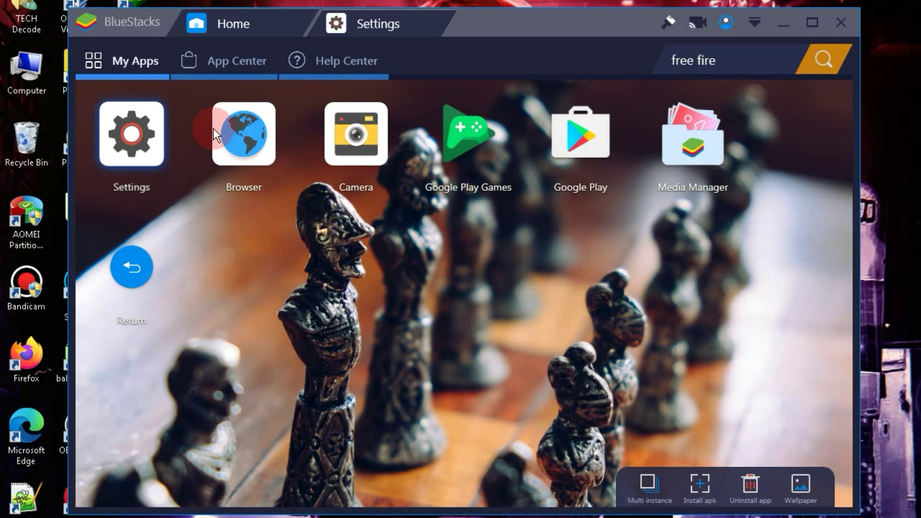
pyautogui.click(396, 68)
pyautogui.click(421, 170)
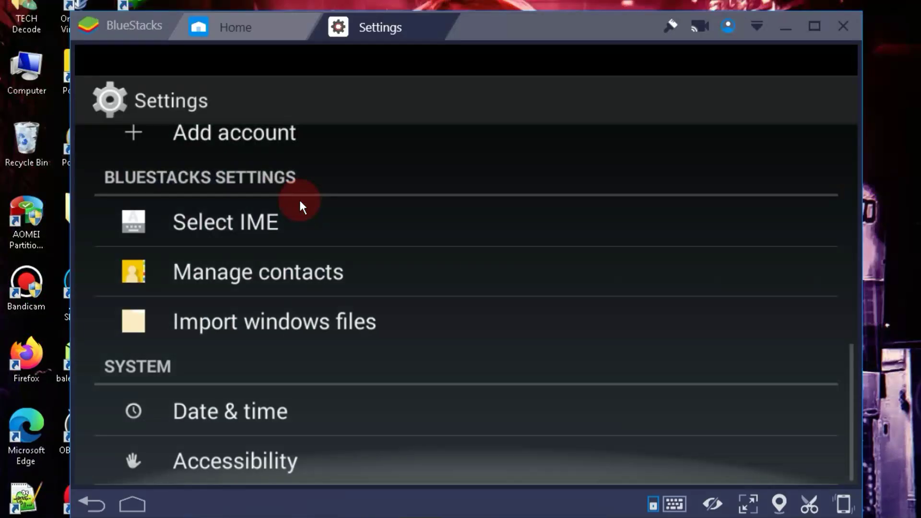
# - On the Engine page keep DirectX, set memory to 800 MB and CPU cores to 2
pyautogui.scroll(10, 298, 197)
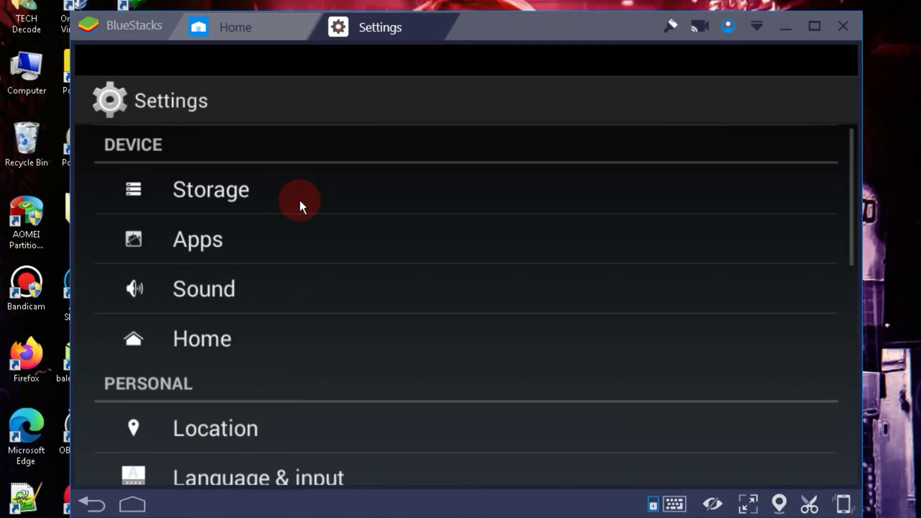
pyautogui.scroll(-5, 298, 198)
pyautogui.scroll(1, 298, 197)
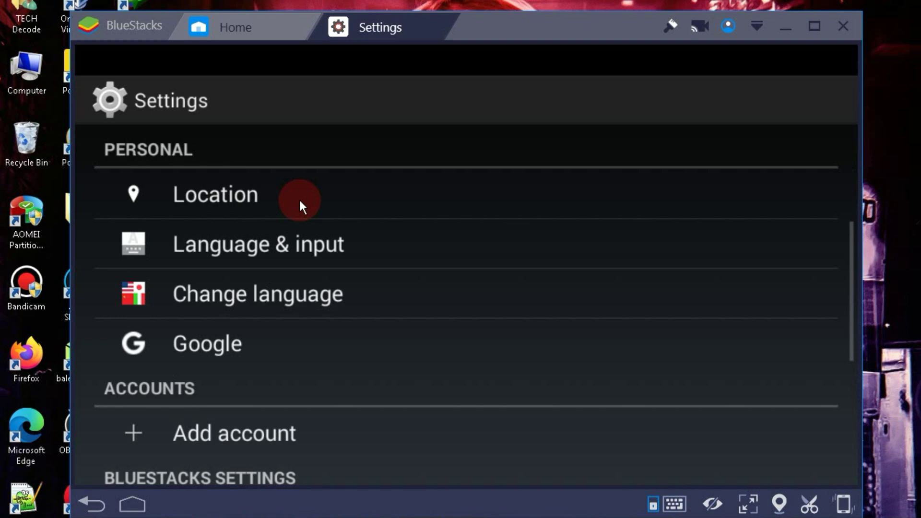
pyautogui.scroll(5, 298, 198)
pyautogui.scroll(-2, 299, 197)
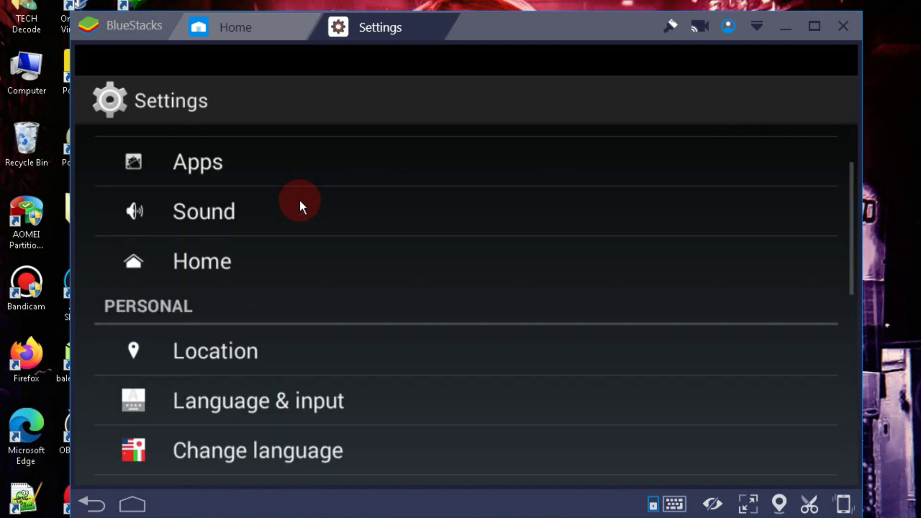
pyautogui.scroll(-5, 298, 198)
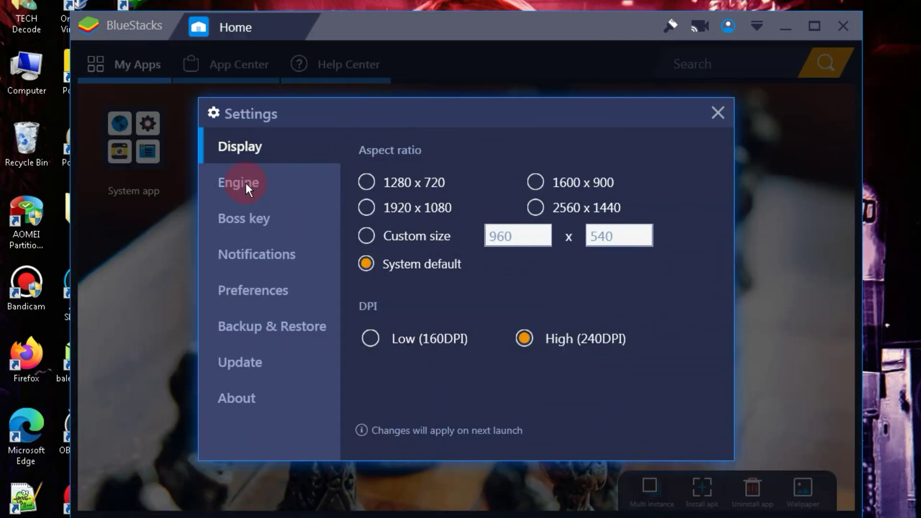
pyautogui.click(246, 182)
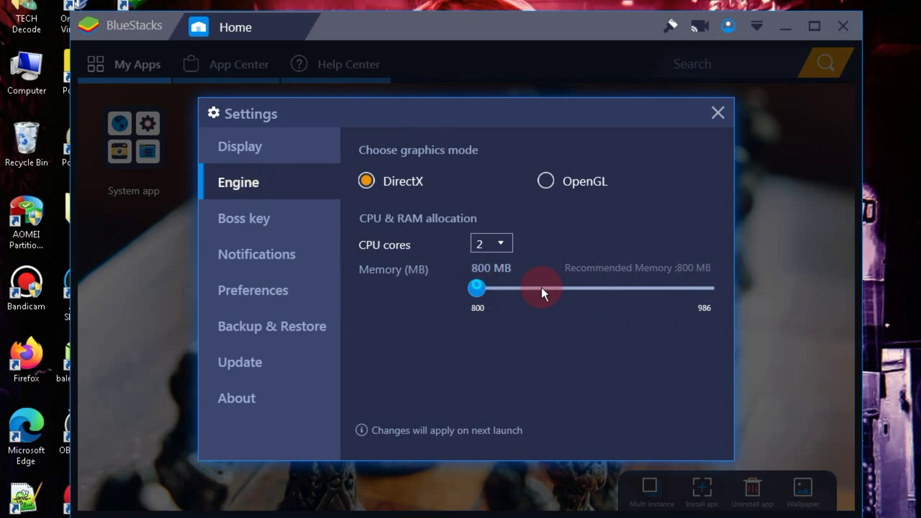
pyautogui.moveTo(731, 279); pyautogui.dragTo(456, 308)
pyautogui.click(488, 247)
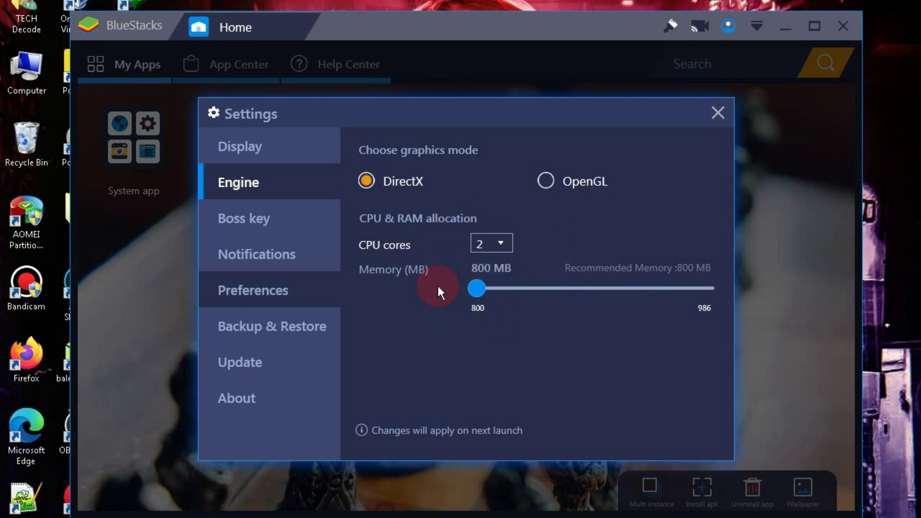
pyautogui.click(488, 302)
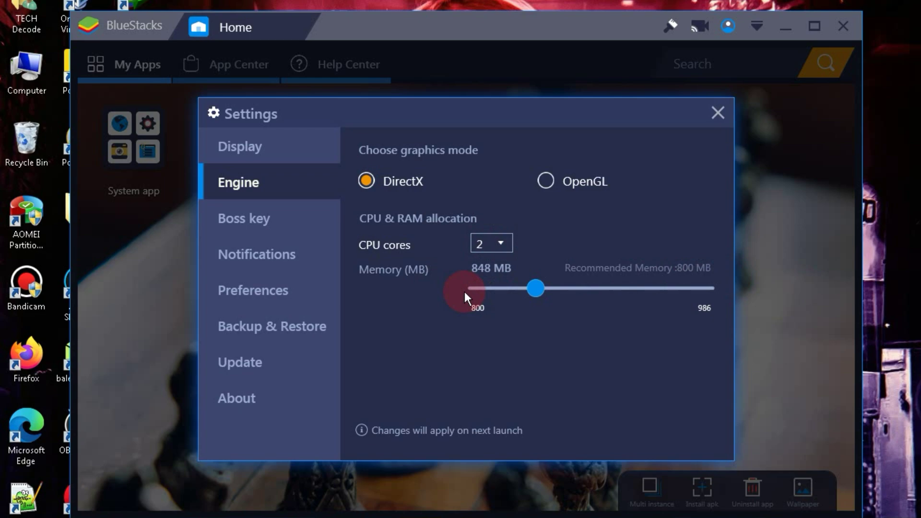
# - Look through the Boss key, Preferences and Backup & Restore settings pages
pyautogui.click(238, 215)
pyautogui.click(266, 286)
pyautogui.click(271, 331)
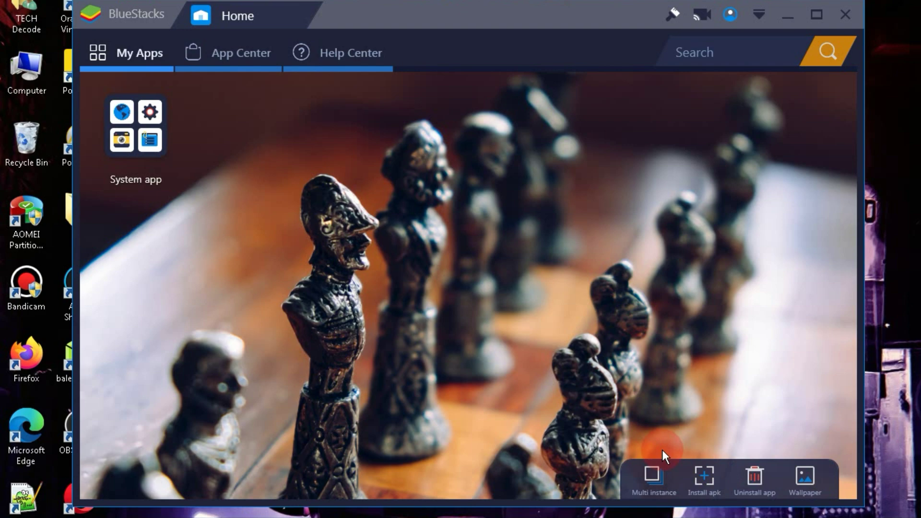
# - Install Free Fire from the free-fire_1.103.1-apkpure.apk file
pyautogui.click(701, 473)
pyautogui.moveTo(522, 90); pyautogui.dragTo(520, 144)
pyautogui.click(335, 233)
pyautogui.click(427, 320)
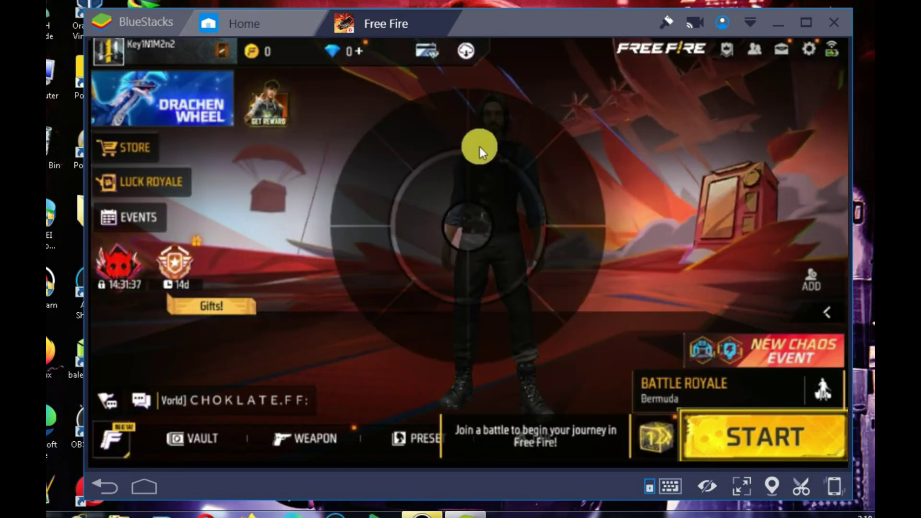
# - Start the Battle Royale match and run the character past the tower toward the trees
pyautogui.click(808, 48)
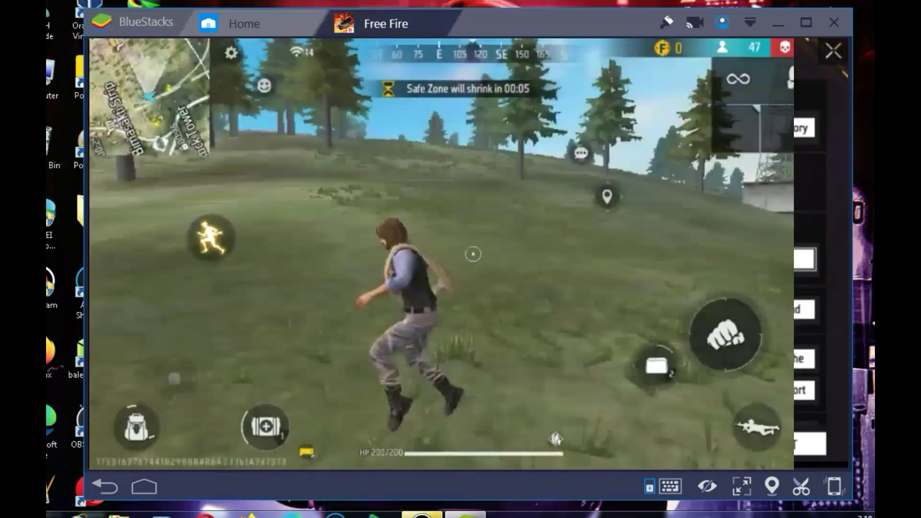
pyautogui.press('w')
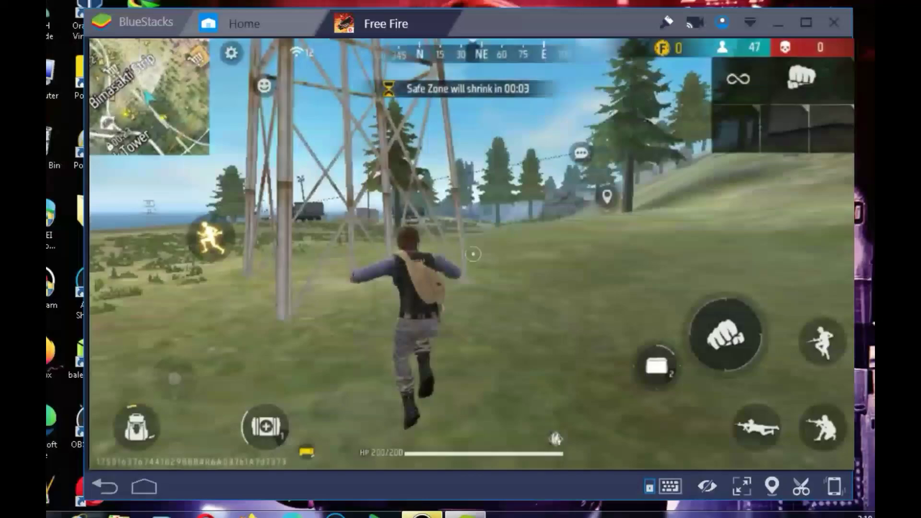
pyautogui.press('w')
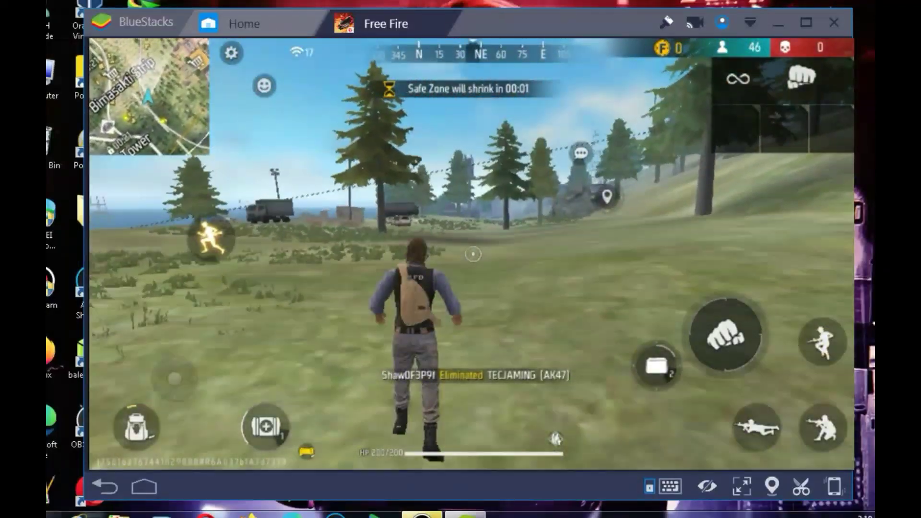
pyautogui.press('w')
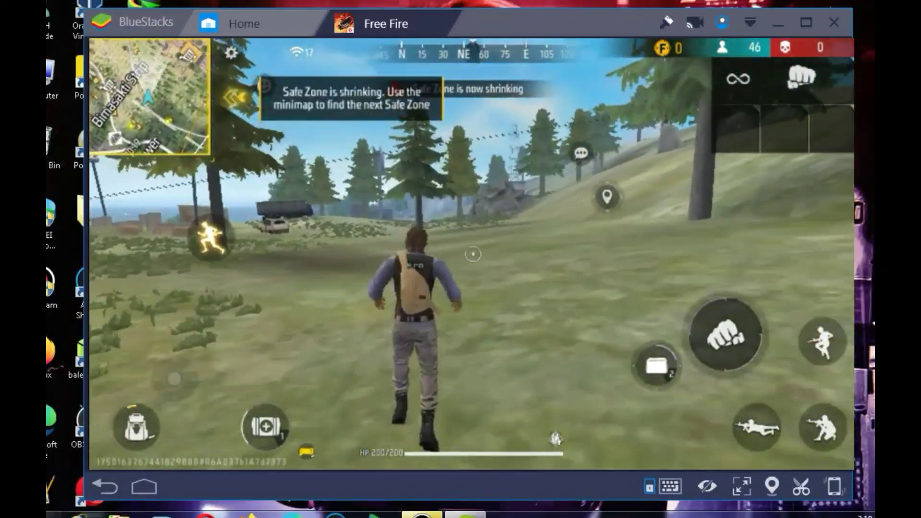
pyautogui.press('w')
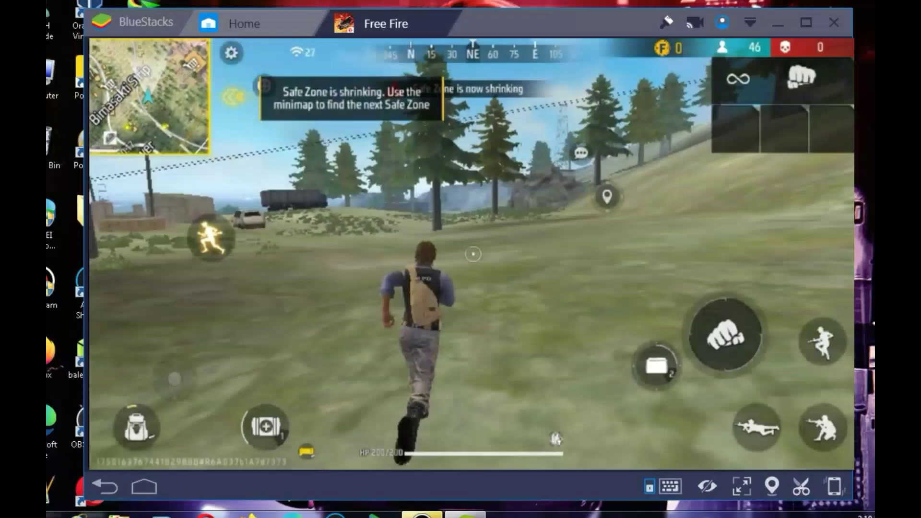
pyautogui.press('w')
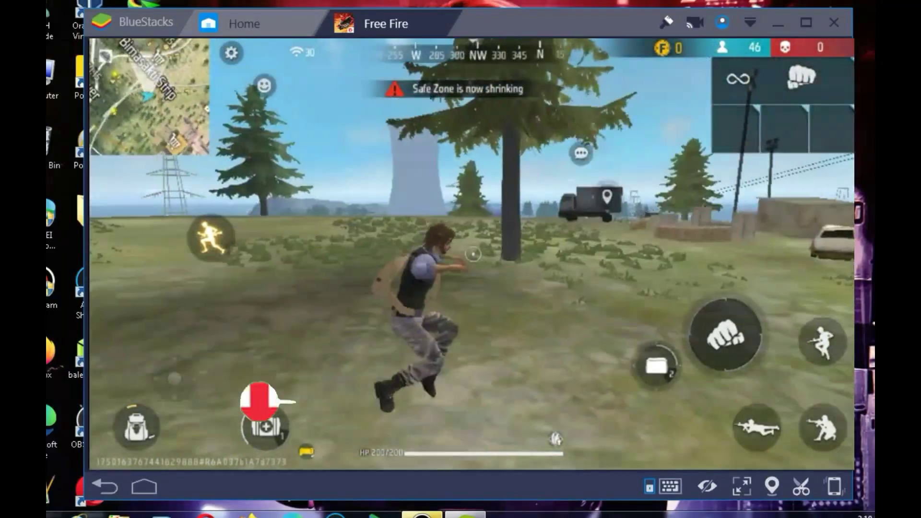
pyautogui.press('w')
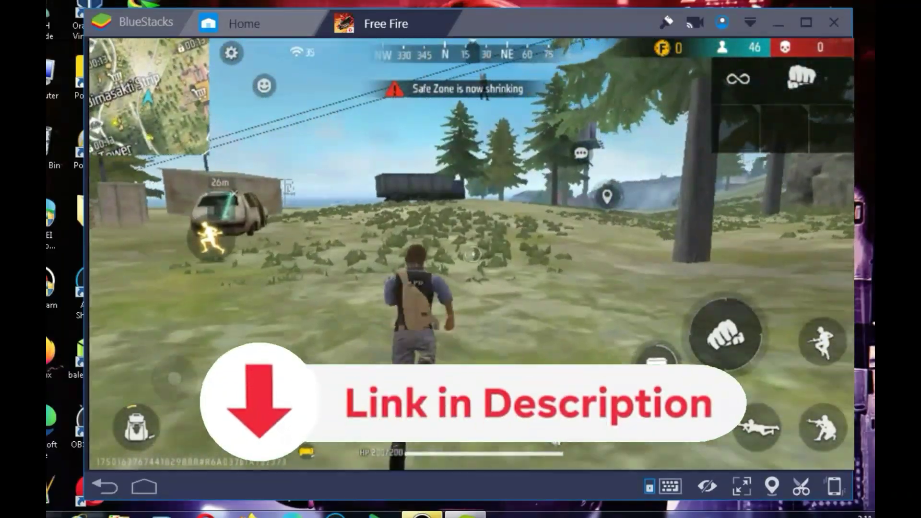